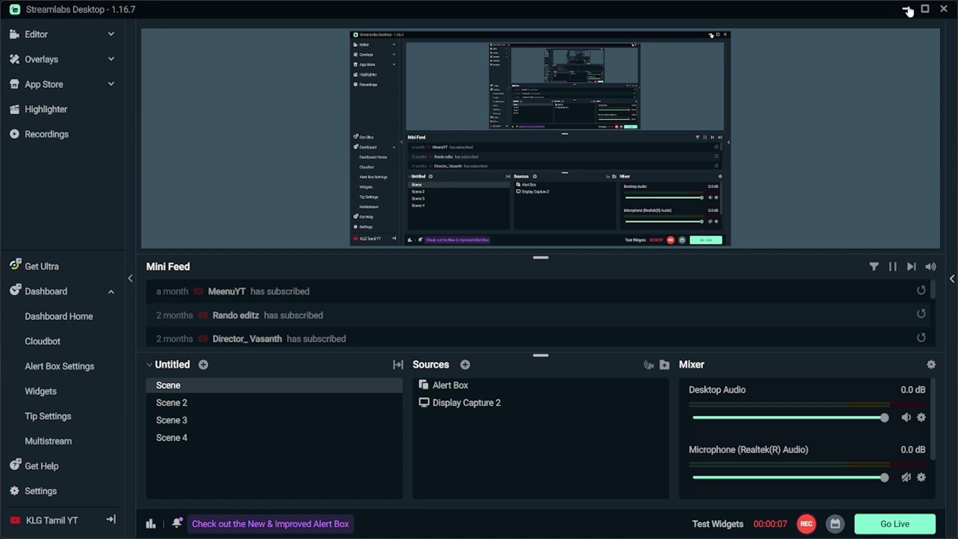
# Step: Minimize Streamlabs Desktop and bring the OBS Studio window back to the front
pyautogui.click(907, 9)
pyautogui.click(879, 7)
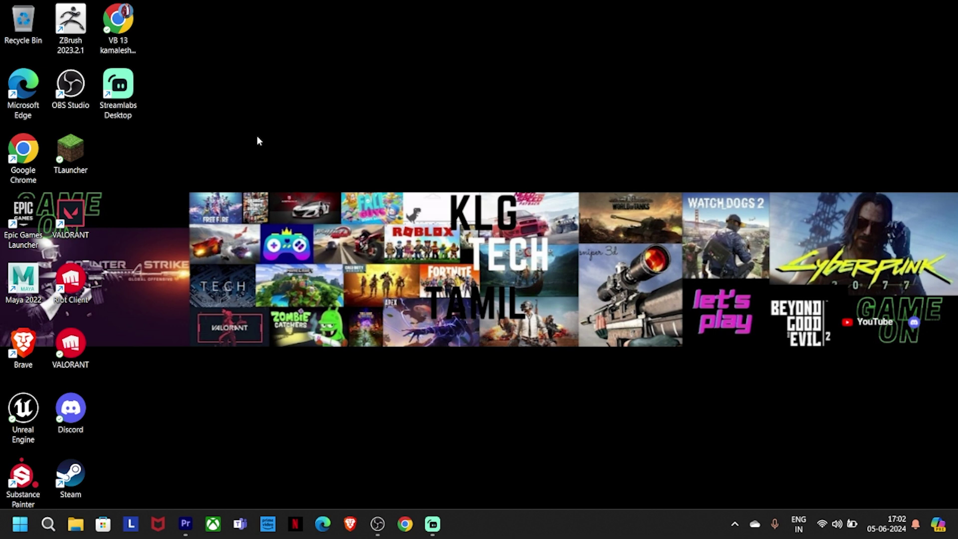
pyautogui.click(378, 524)
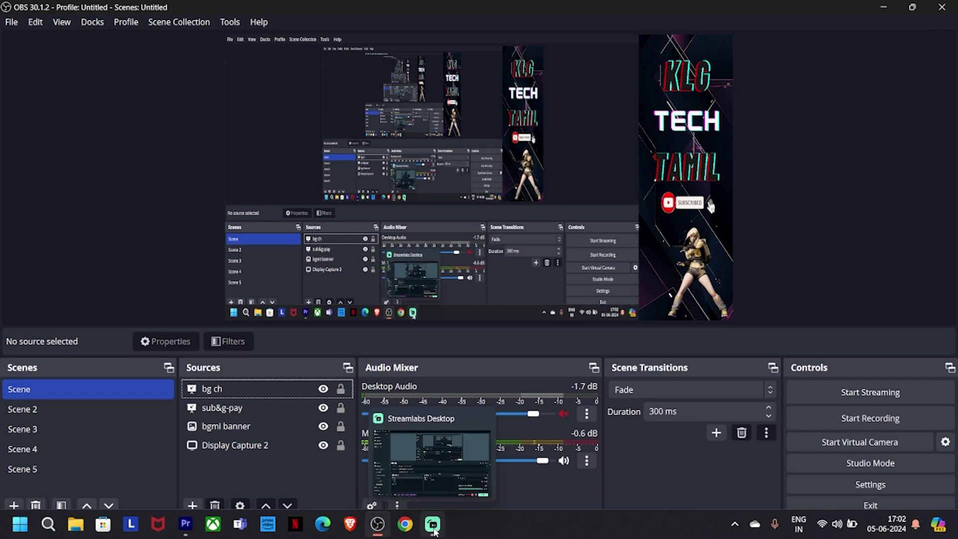
pyautogui.click(433, 524)
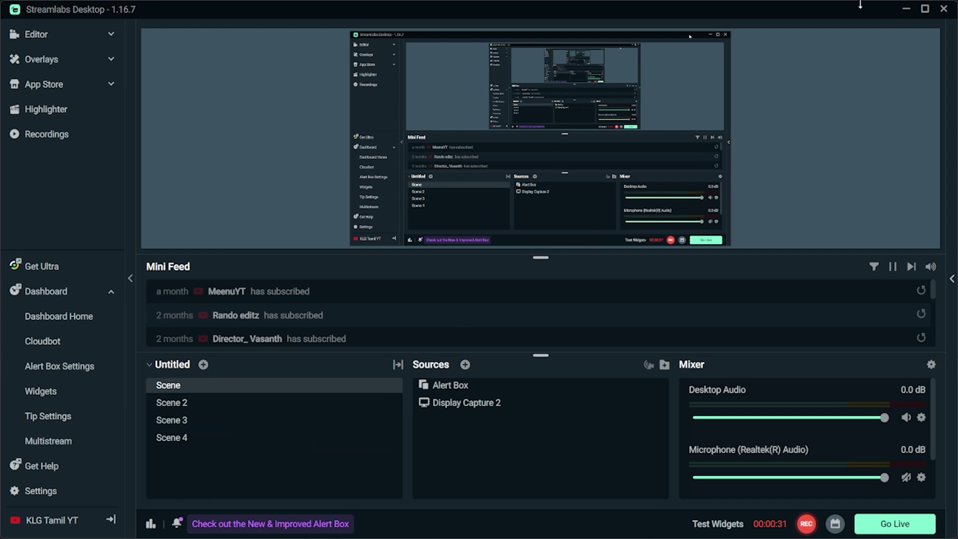
pyautogui.click(907, 9)
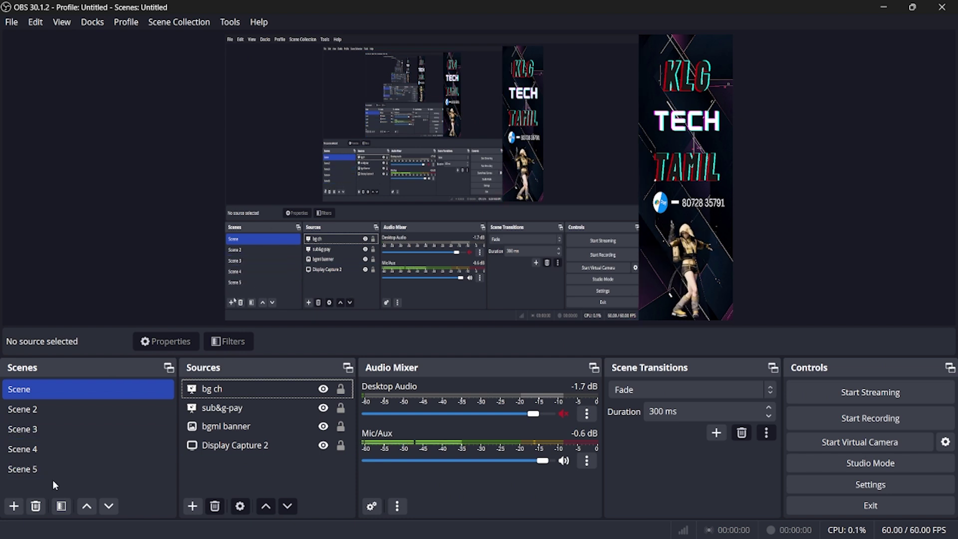
# Step: Clear the Display Capture 2 selection and switch back to the scene named Scene
pyautogui.click(204, 445)
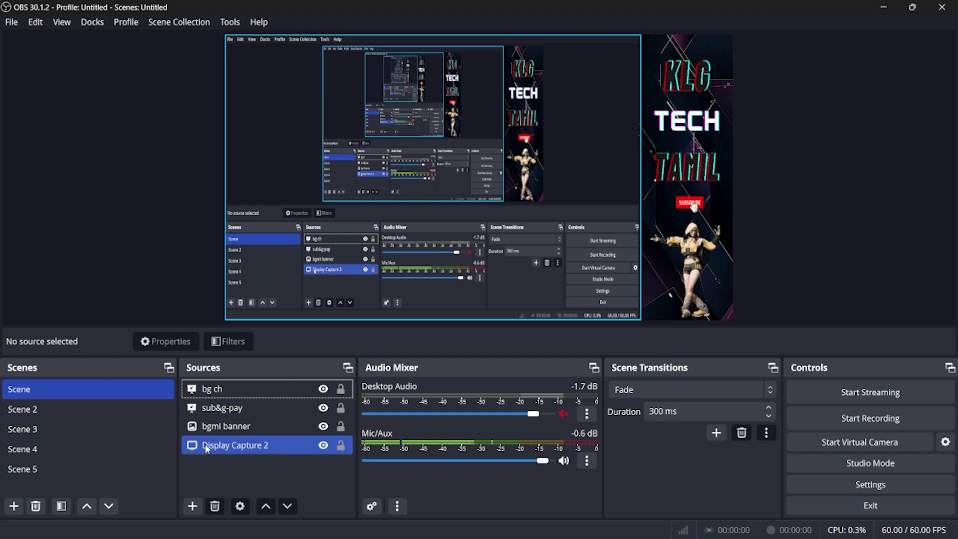
pyautogui.click(207, 474)
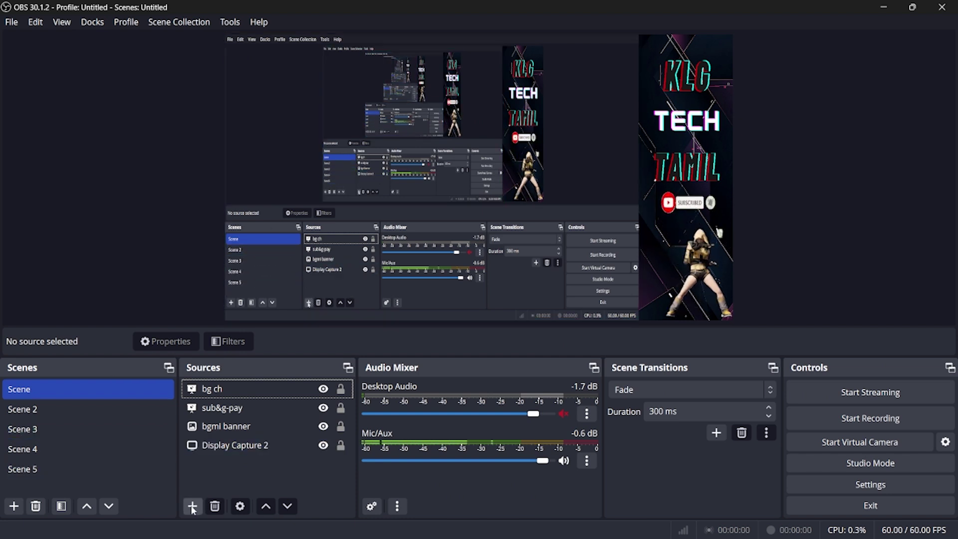
pyautogui.click(192, 507)
pyautogui.click(169, 449)
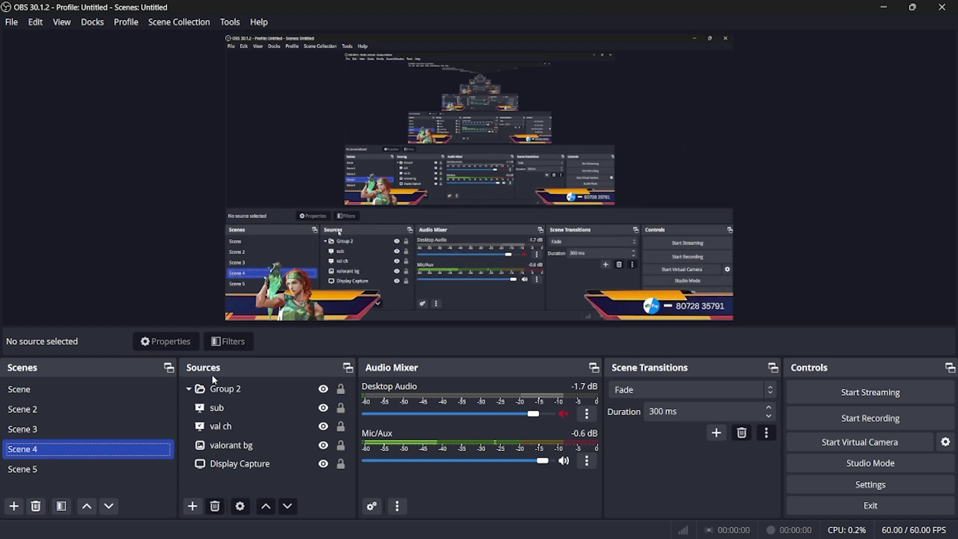
pyautogui.click(119, 384)
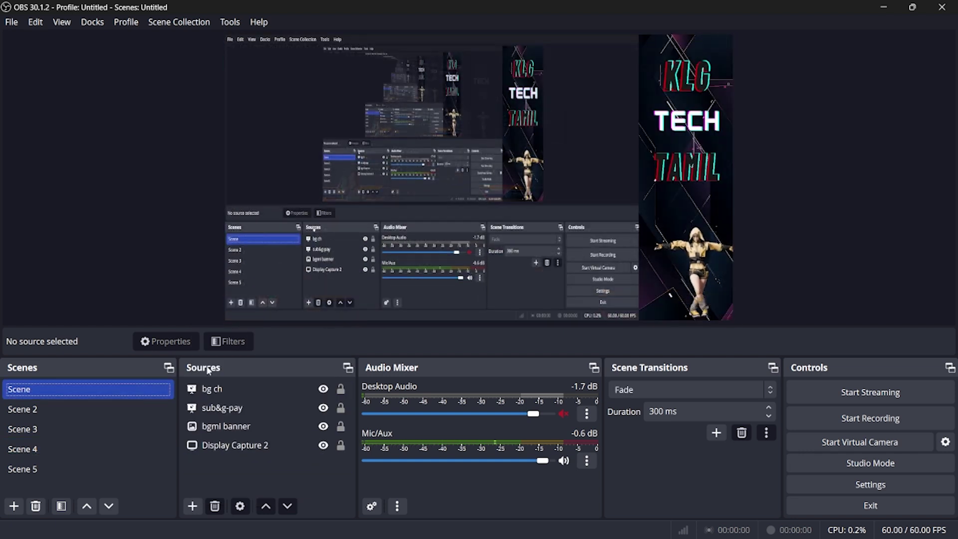
# Step: Add a Video Capture Device source named 'subscribe' to Scene
pyautogui.click(192, 506)
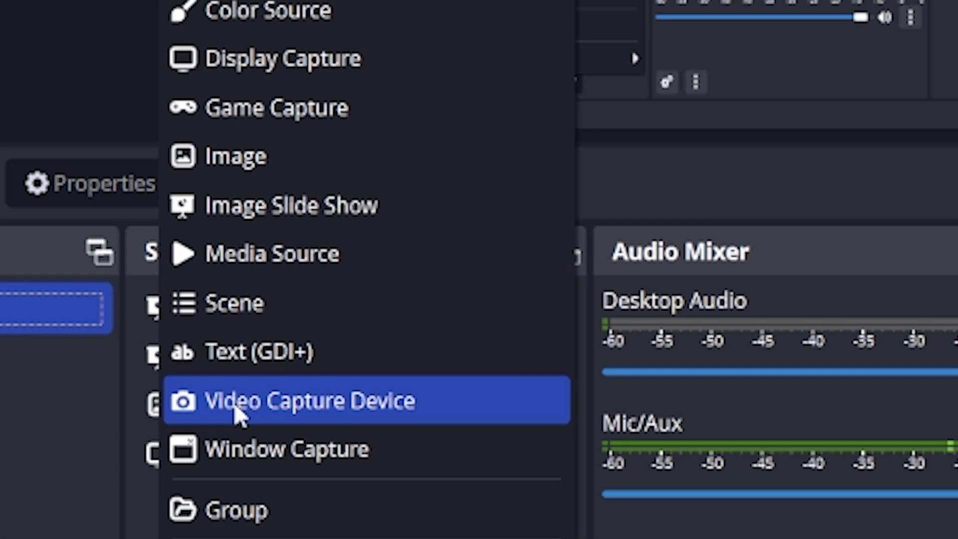
pyautogui.click(235, 408)
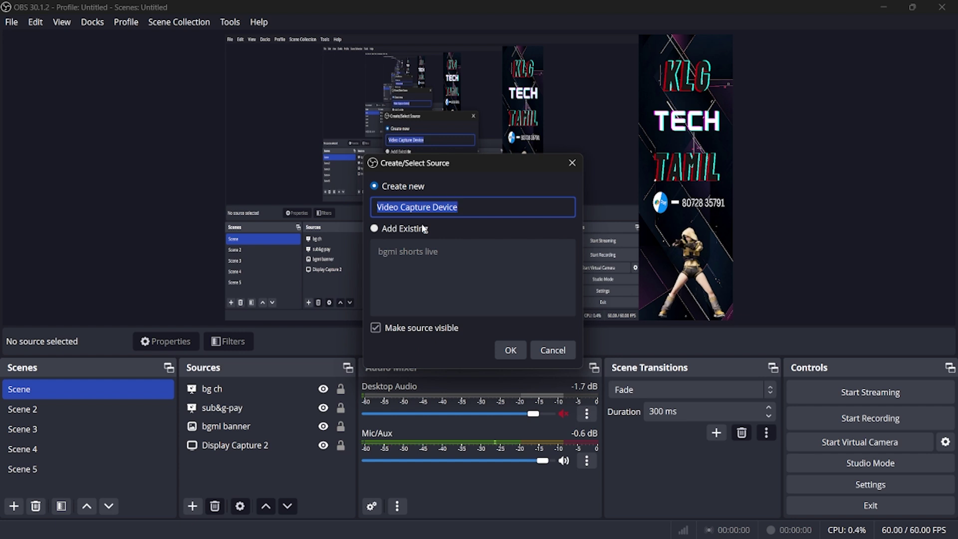
pyautogui.write('sub')
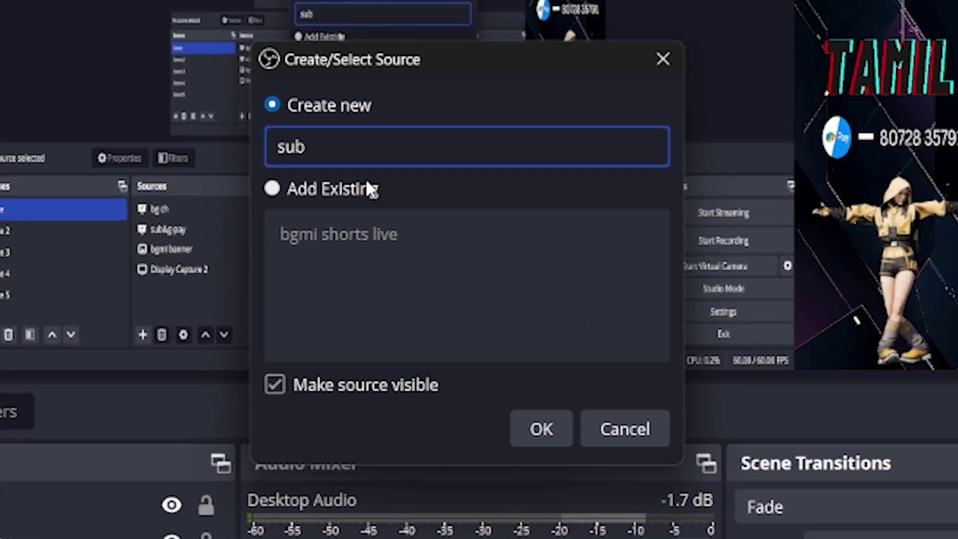
pyautogui.write('scr')
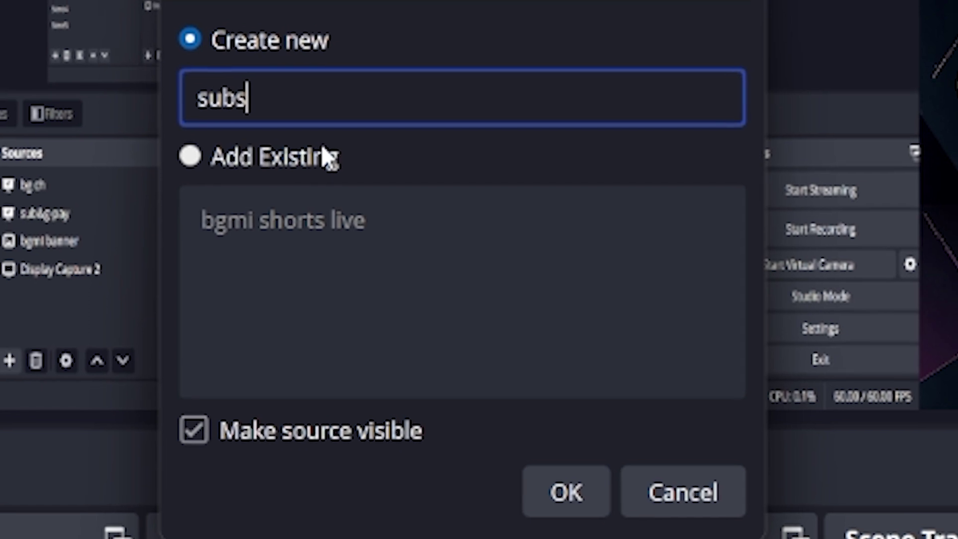
pyautogui.write('ibe')
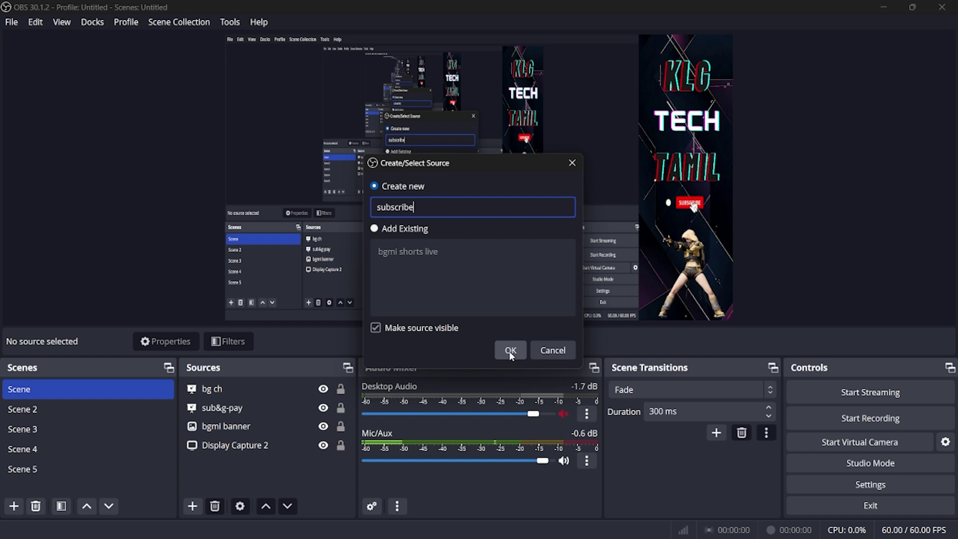
pyautogui.click(509, 350)
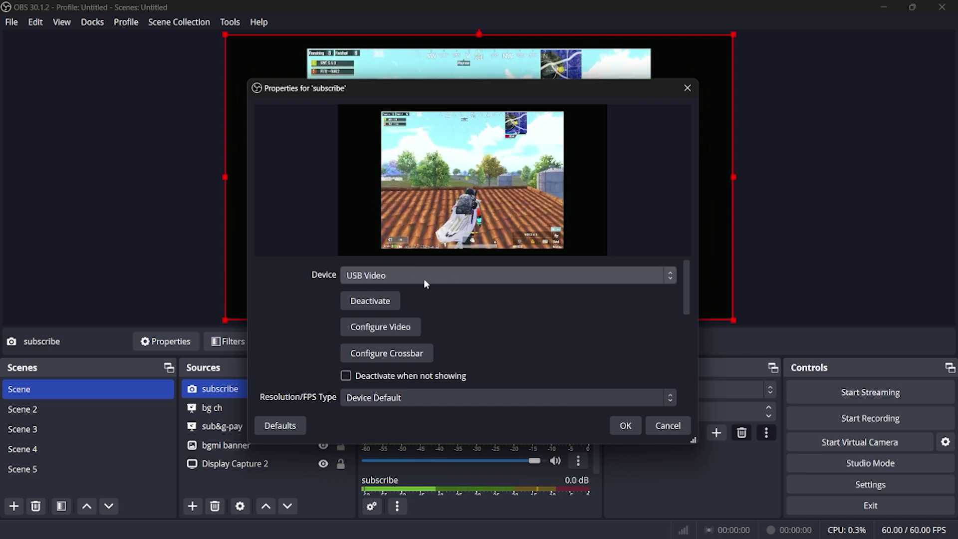
# Step: Keep USB Video as subscribe's capture device, restart its feed, and confirm the properties
pyautogui.click(445, 274)
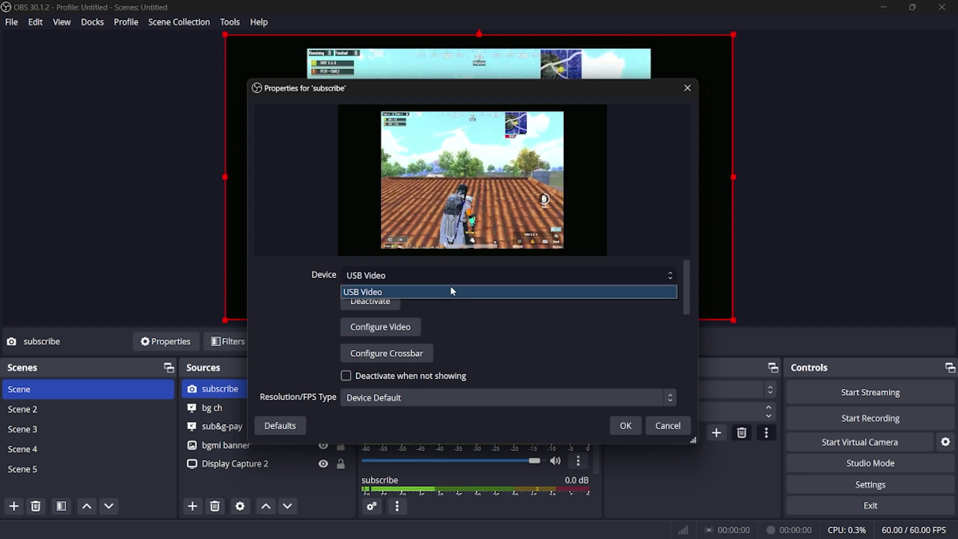
pyautogui.click(473, 313)
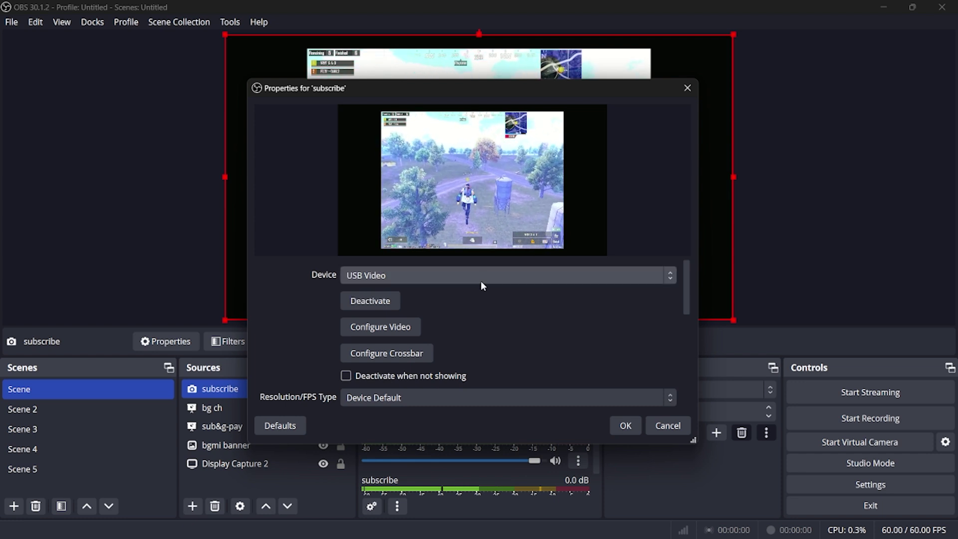
pyautogui.click(454, 275)
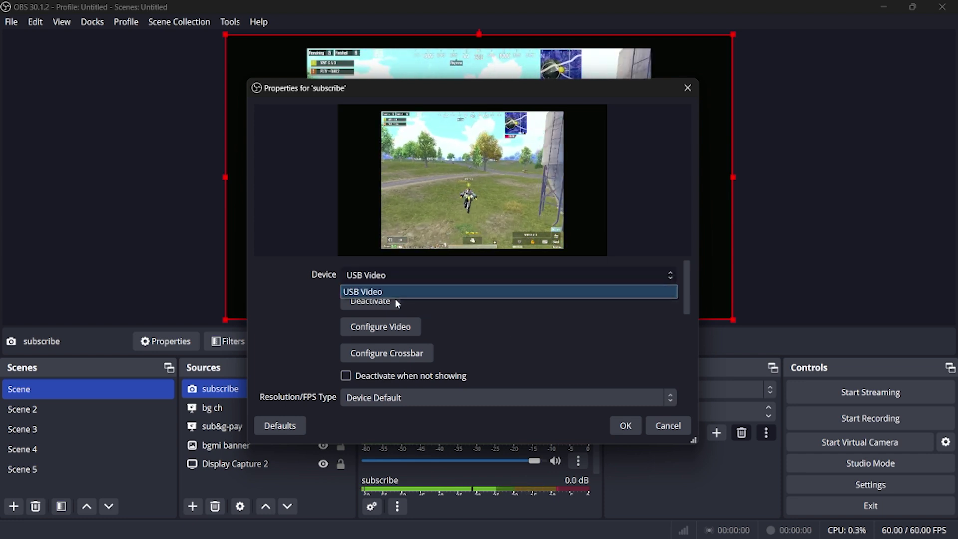
pyautogui.click(432, 321)
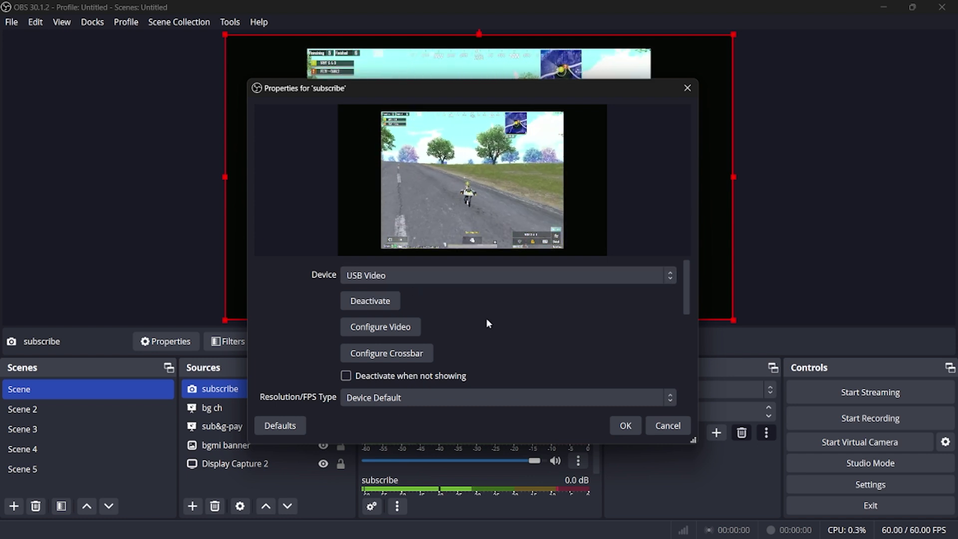
pyautogui.click(370, 303)
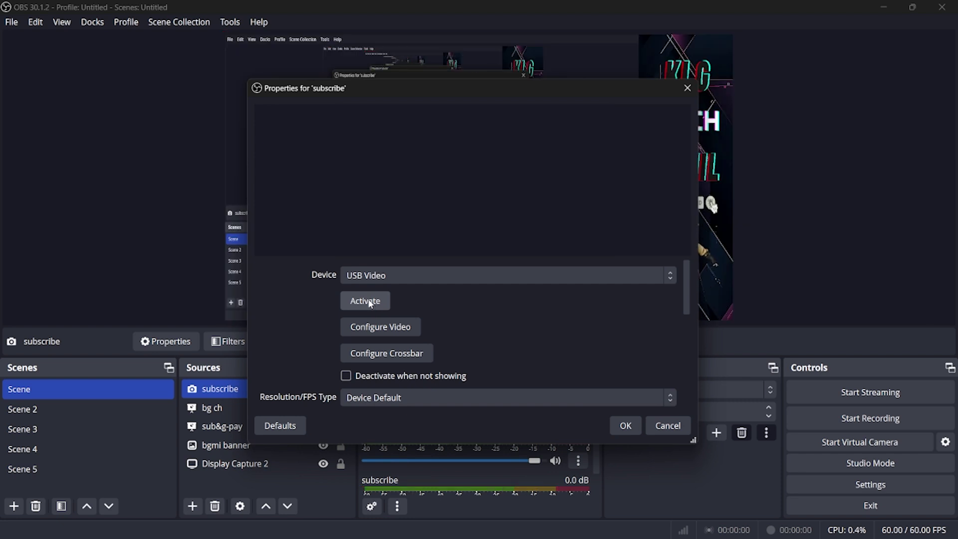
pyautogui.click(369, 301)
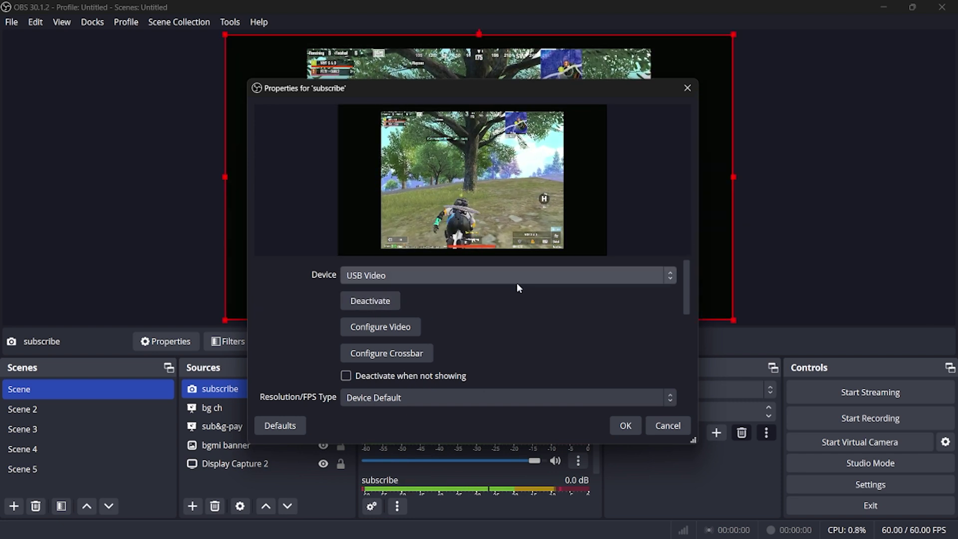
pyautogui.scroll(-1, 462, 334)
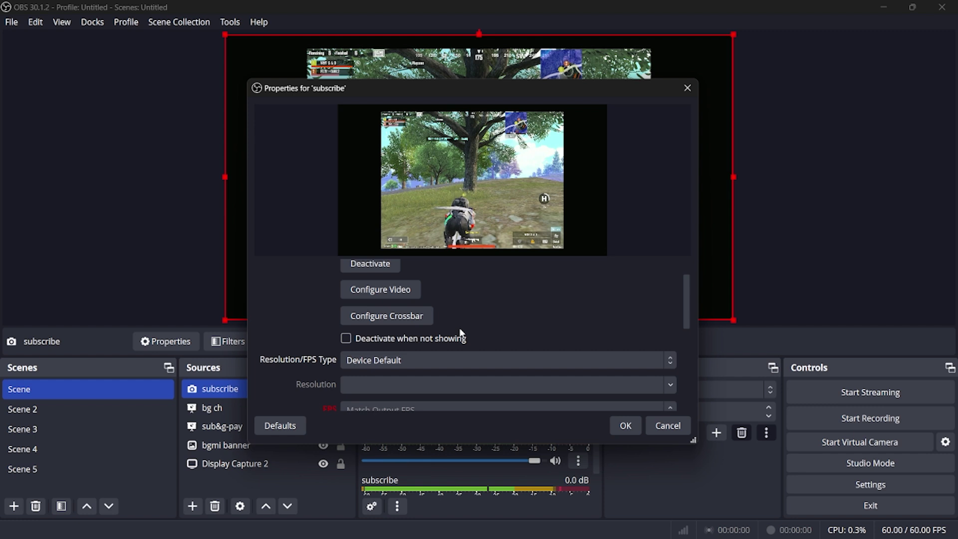
pyautogui.scroll(1, 462, 333)
pyautogui.click(625, 426)
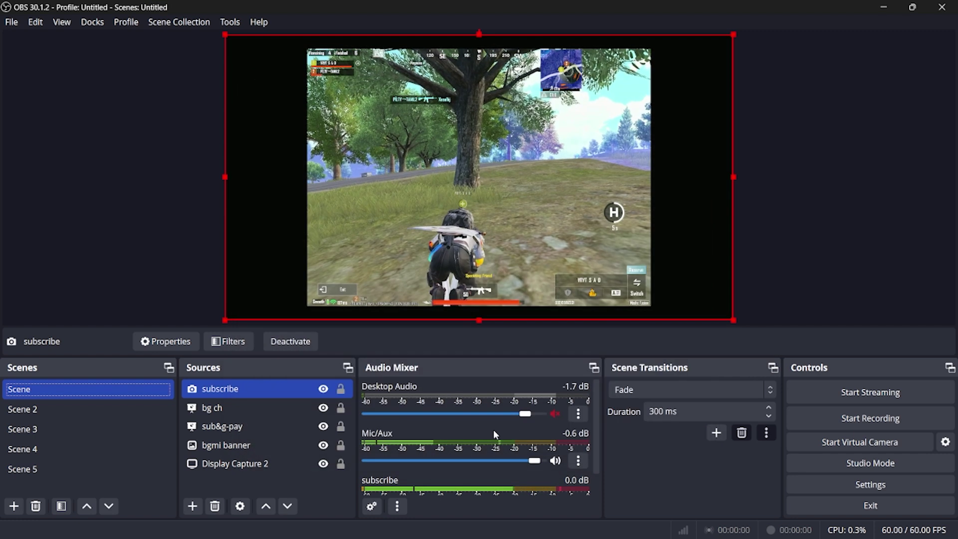
pyautogui.scroll(-1, 482, 443)
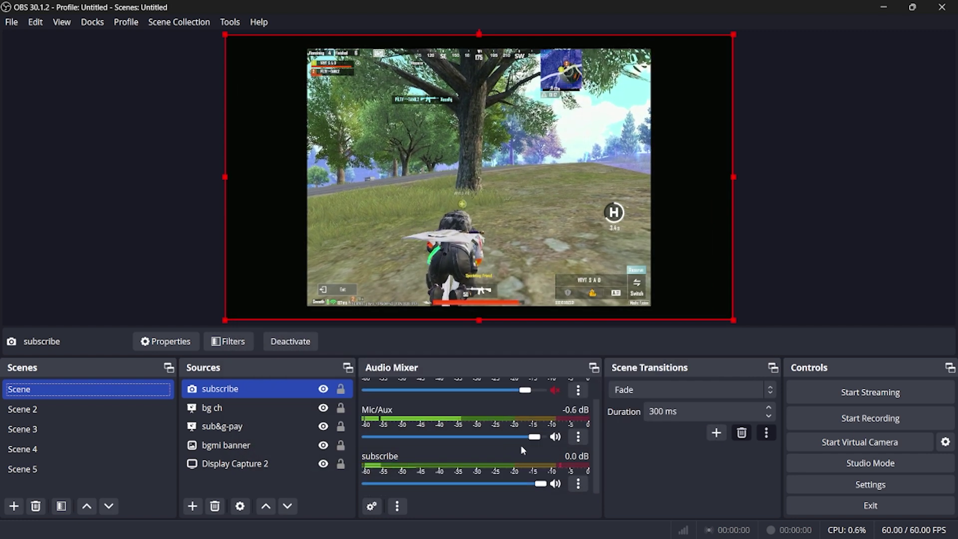
# Step: Set subscribe's Audio Monitoring to Monitor and Output in Advanced Audio Properties
pyautogui.click(577, 485)
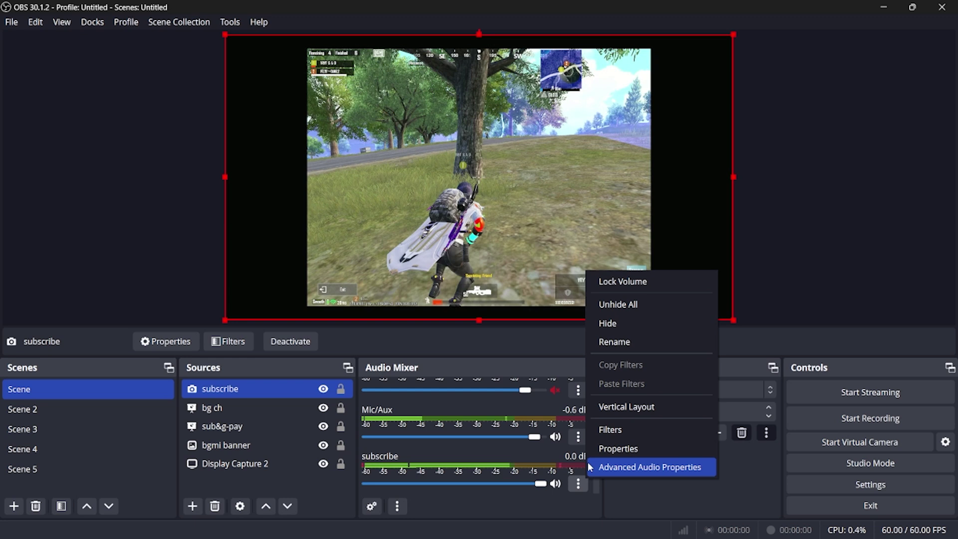
pyautogui.click(593, 467)
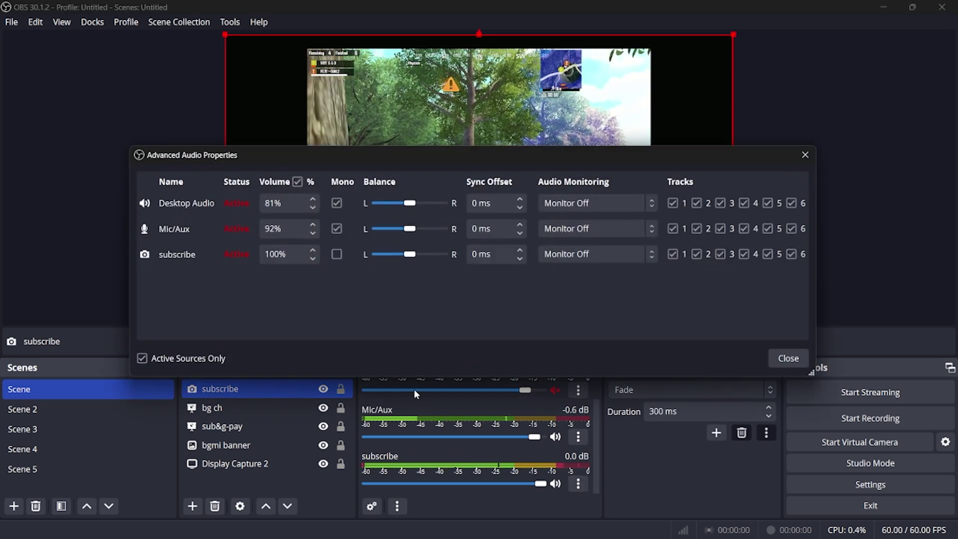
pyautogui.click(586, 255)
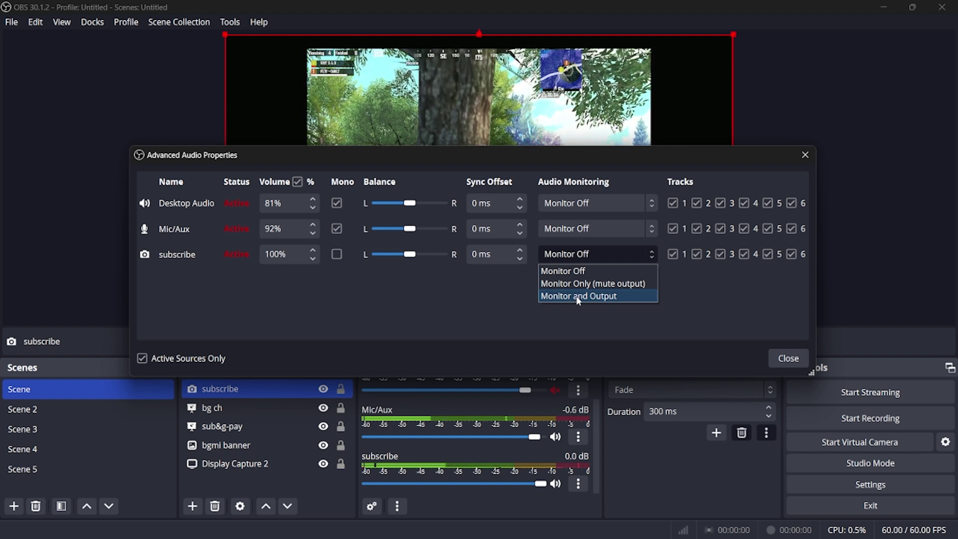
pyautogui.click(578, 297)
pyautogui.click(779, 361)
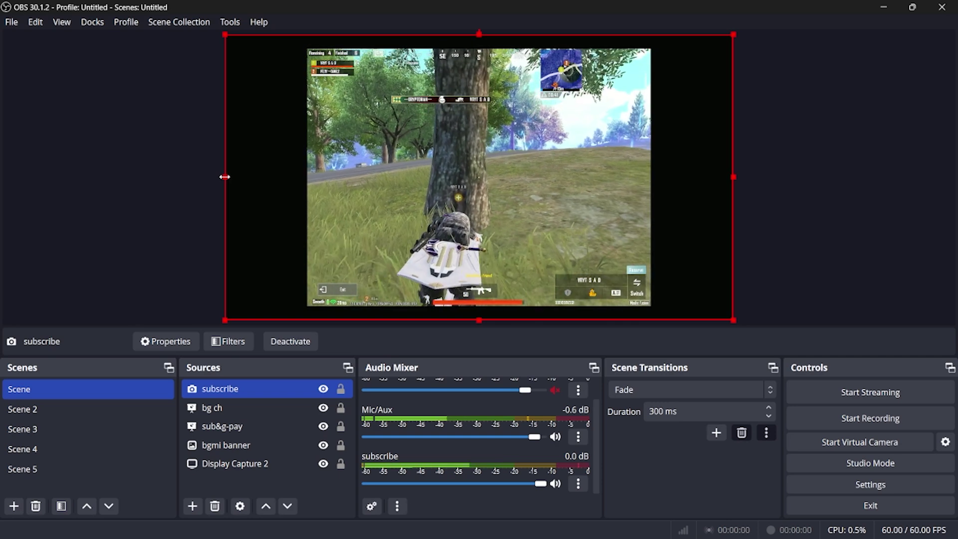
# Step: Crop the left, bottom, right and top edges off the subscribe gameplay capture
pyautogui.moveTo(225, 176); pyautogui.dragTo(306, 194)
pyautogui.moveTo(519, 321); pyautogui.dragTo(523, 306)
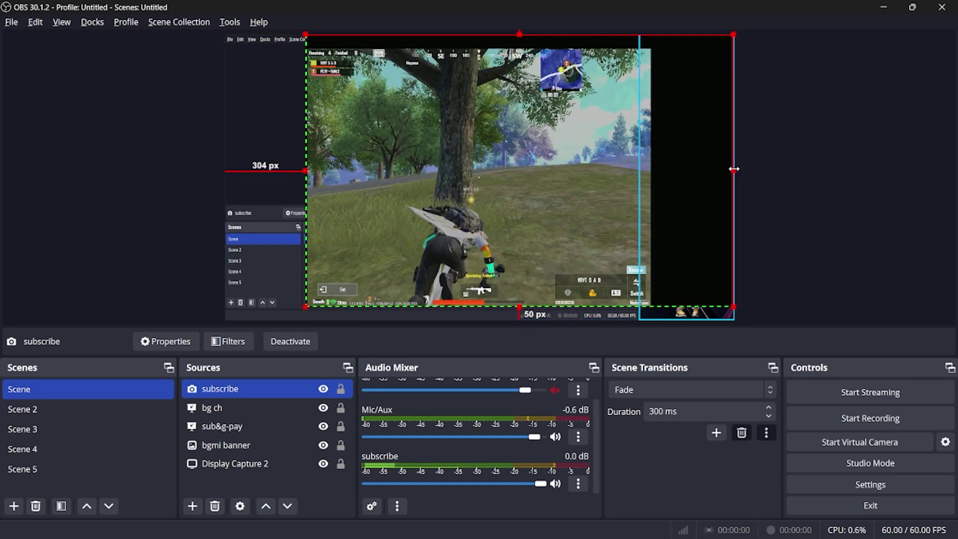
pyautogui.moveTo(733, 172); pyautogui.dragTo(652, 219)
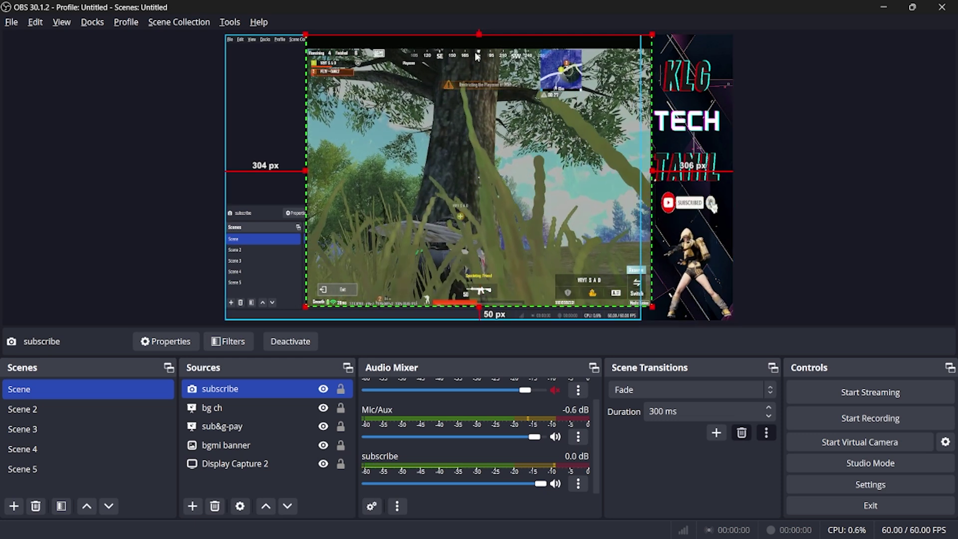
pyautogui.moveTo(476, 34); pyautogui.dragTo(492, 50)
# Step: Move the gameplay to the top-left, mute its audio, and enlarge it beside the banner
pyautogui.moveTo(484, 175); pyautogui.dragTo(405, 160)
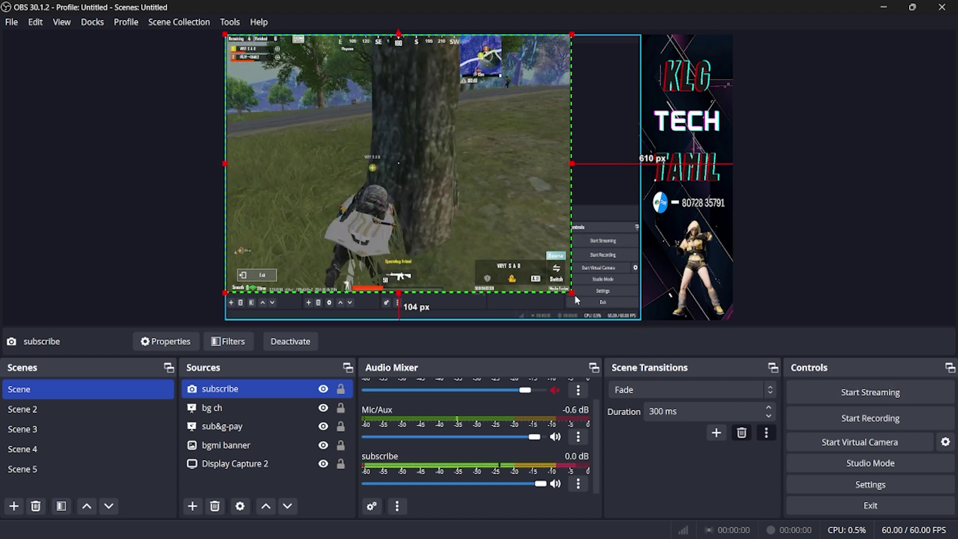
pyautogui.click(556, 484)
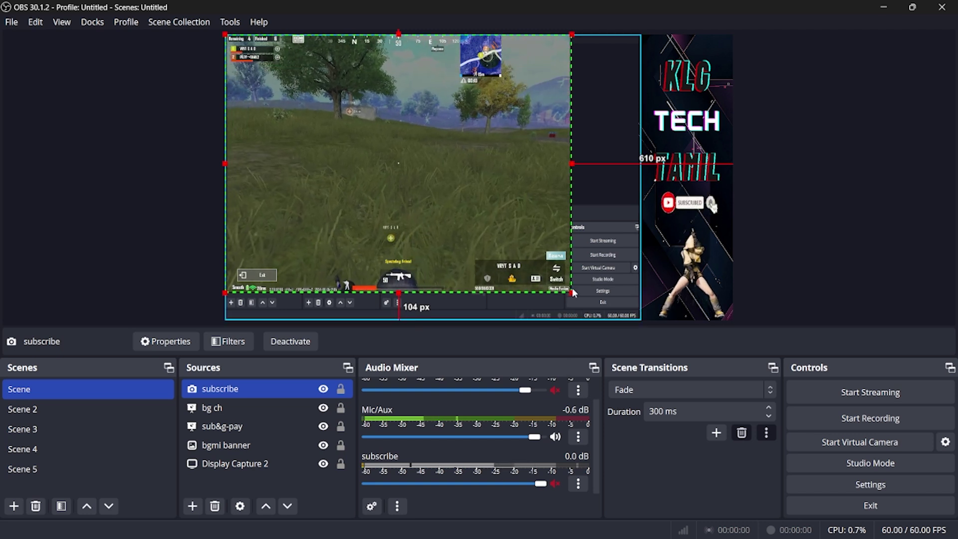
pyautogui.moveTo(572, 293); pyautogui.dragTo(643, 320)
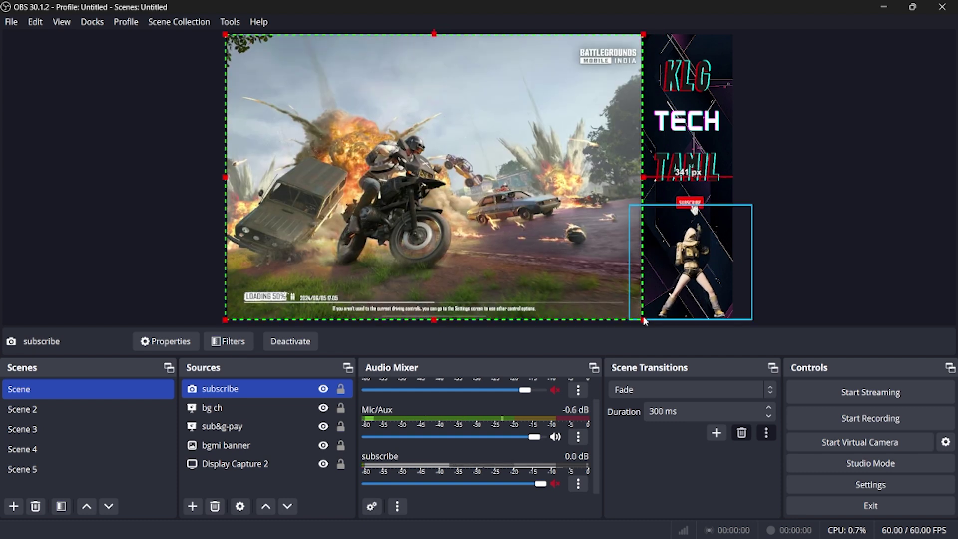
pyautogui.click(882, 225)
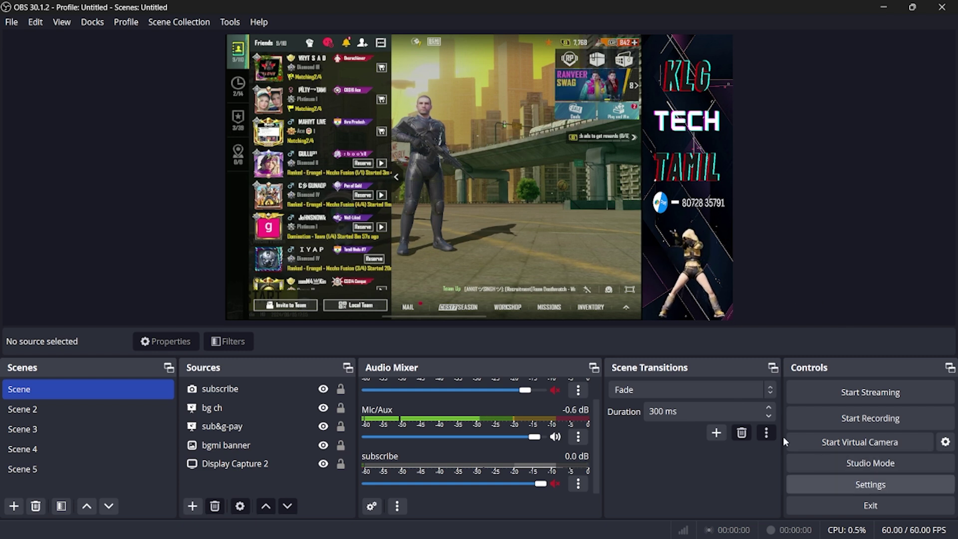
# Step: Switch the Stream settings to Use Stream Key (advanced), close Settings, and minimize OBS
pyautogui.click(821, 484)
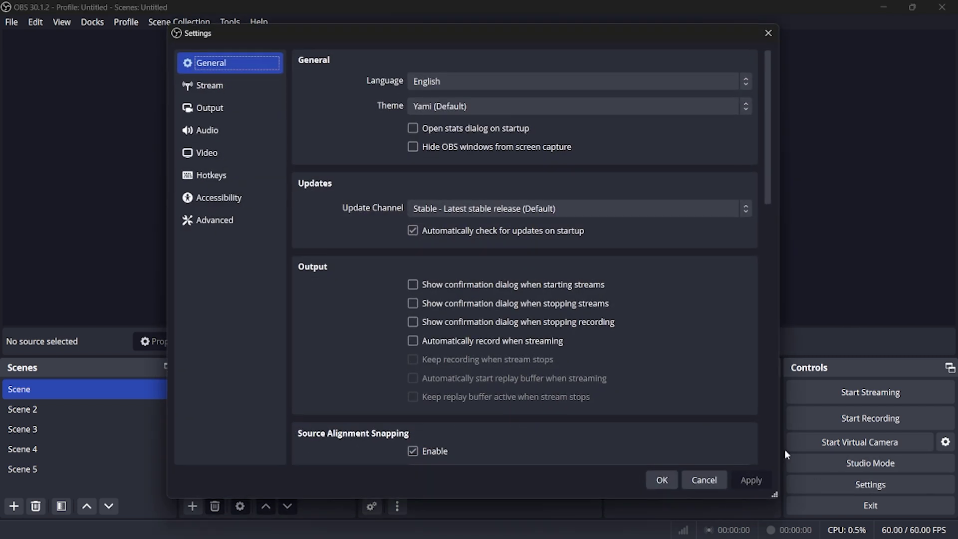
pyautogui.click(210, 88)
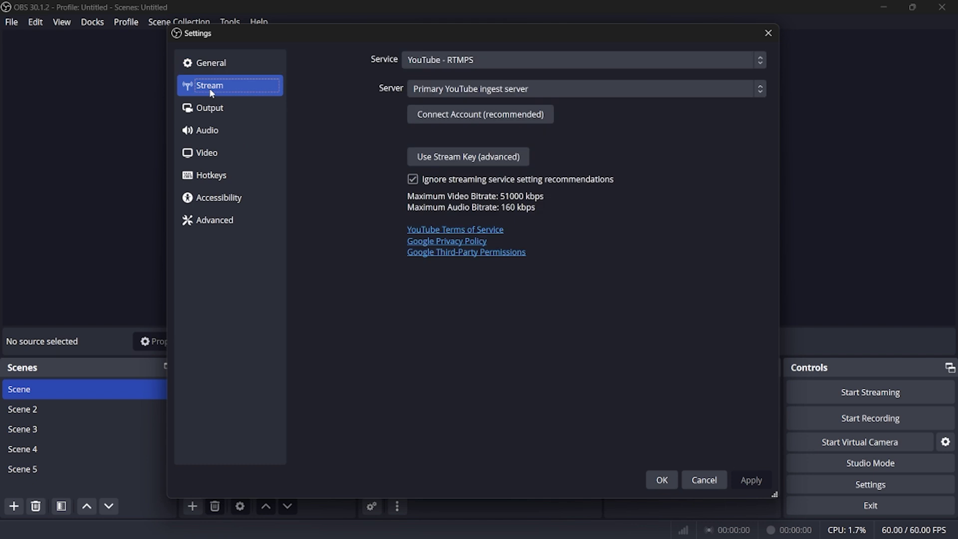
pyautogui.click(449, 159)
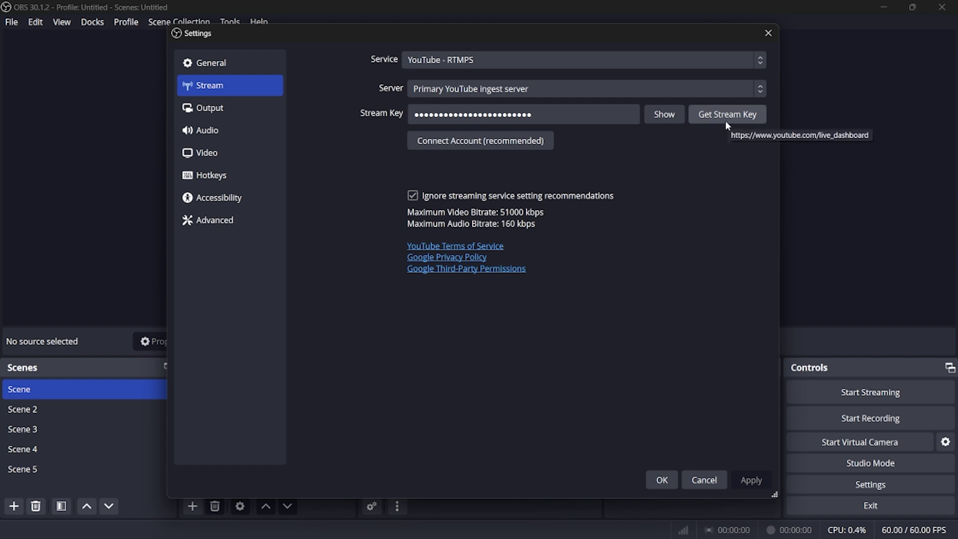
pyautogui.click(770, 38)
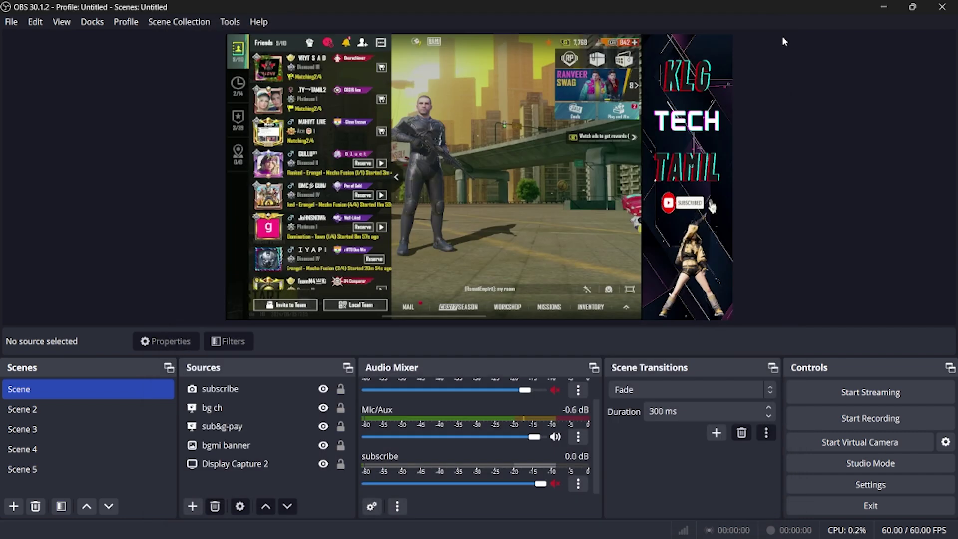
pyautogui.click(883, 8)
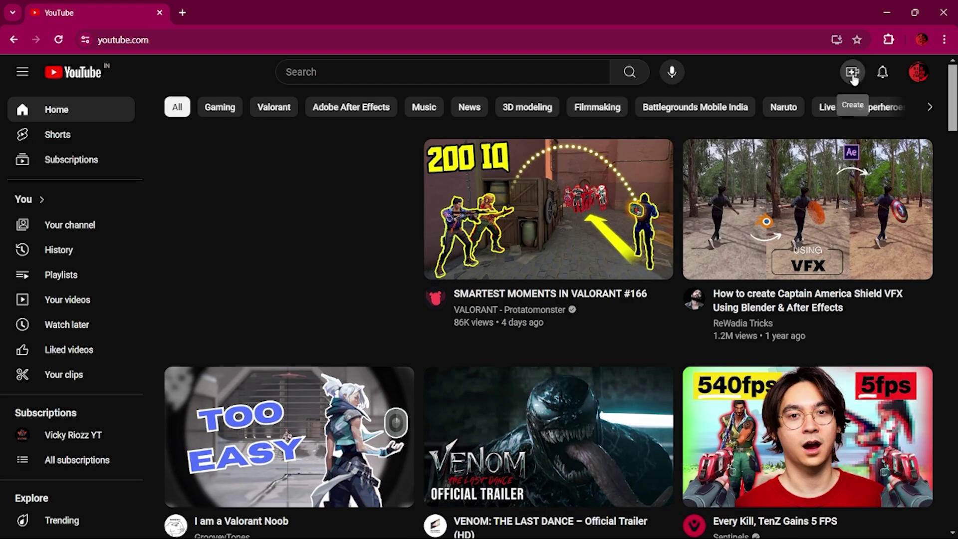
# Step: Choose Go live from YouTube's Create camera menu
pyautogui.click(854, 75)
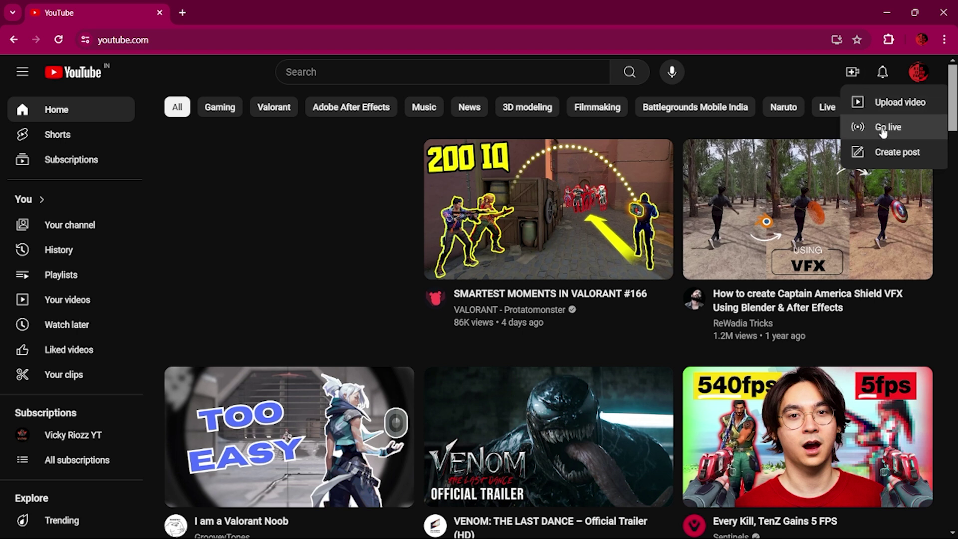
pyautogui.click(881, 129)
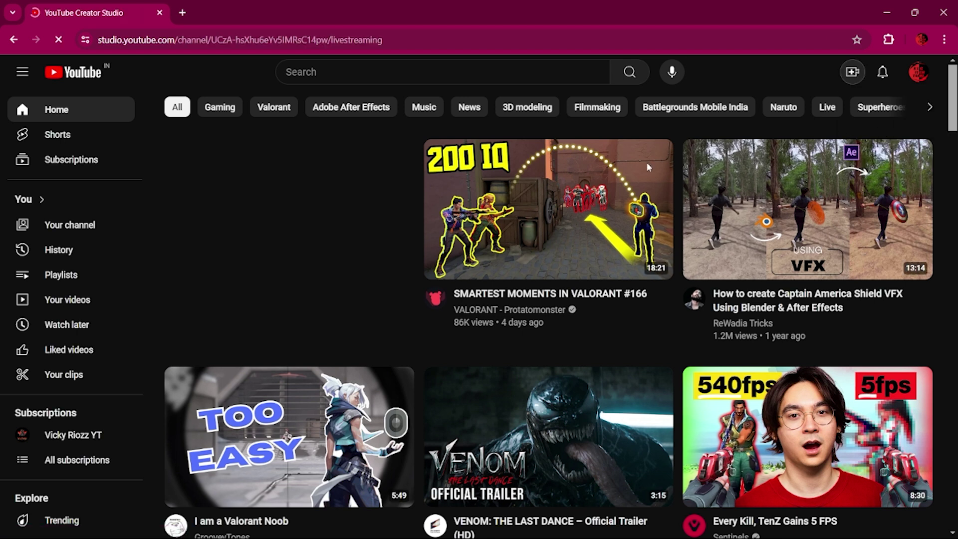